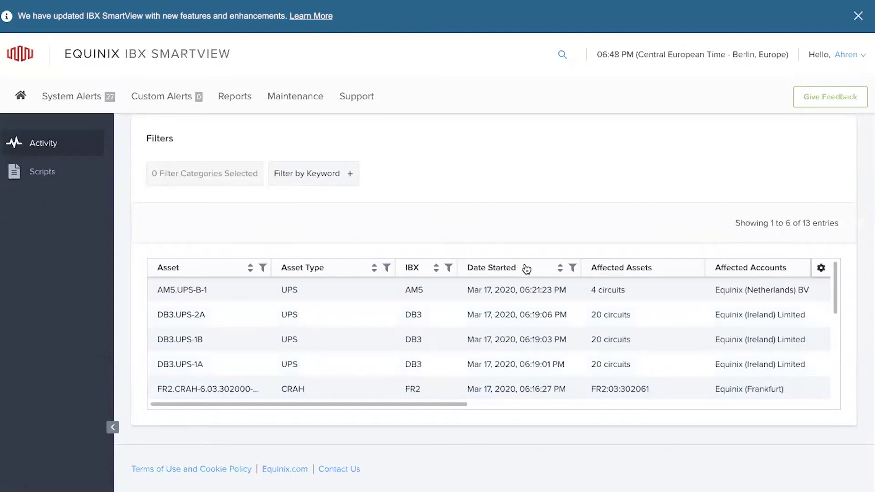
- Examine the maintenance activity table's entries and all its columns, from Asset through to Region
scroll(600, 275, "right", 3)
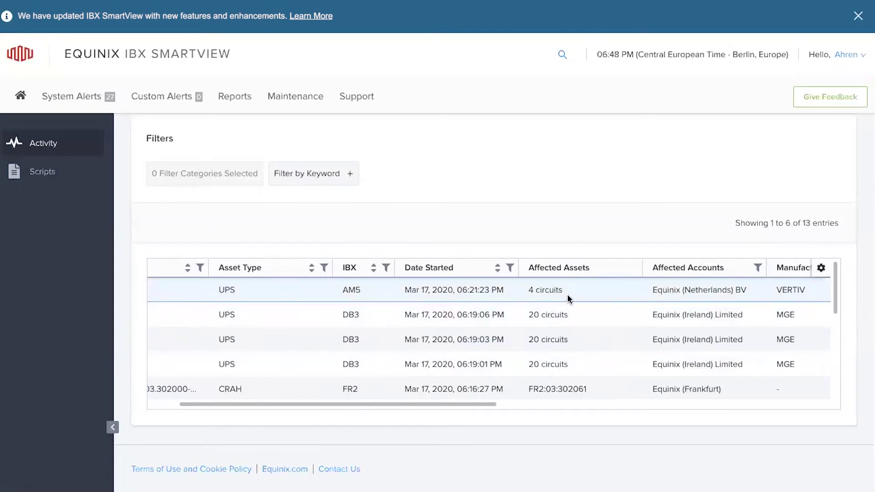
scroll(567, 296, "left", 3)
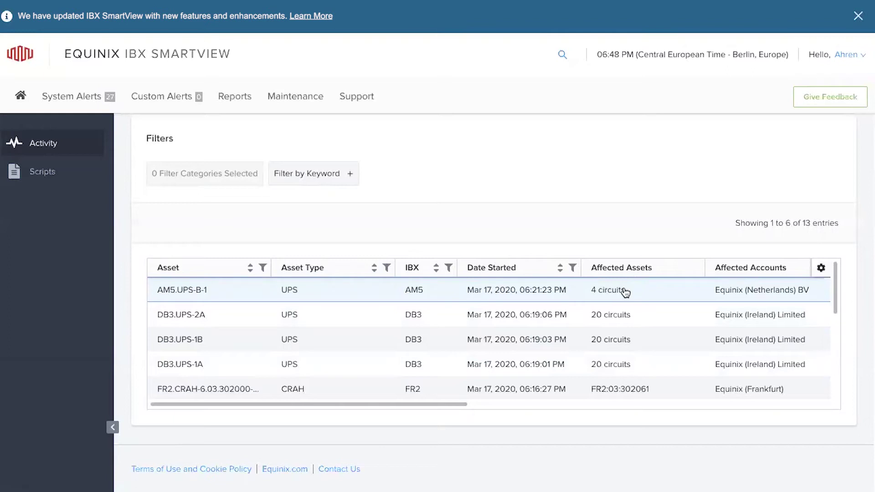
scroll(625, 314, "down", 3)
scroll(624, 314, "down", 3)
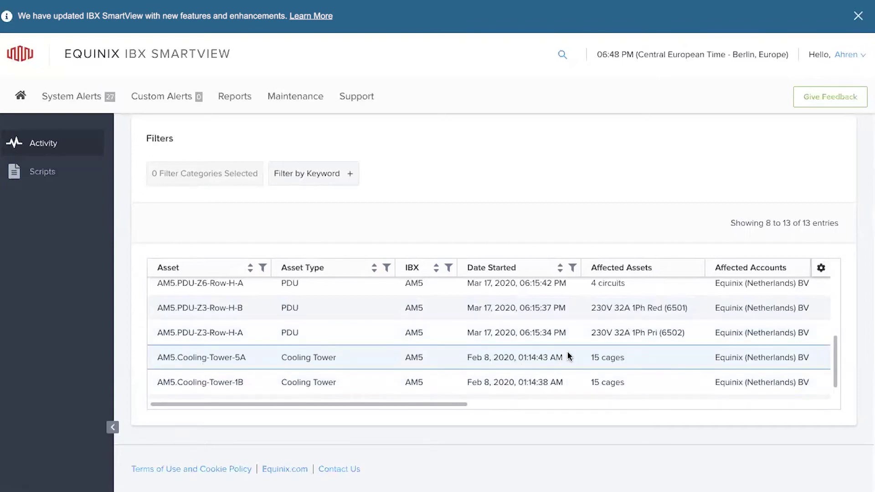
scroll(567, 352, "right", 3)
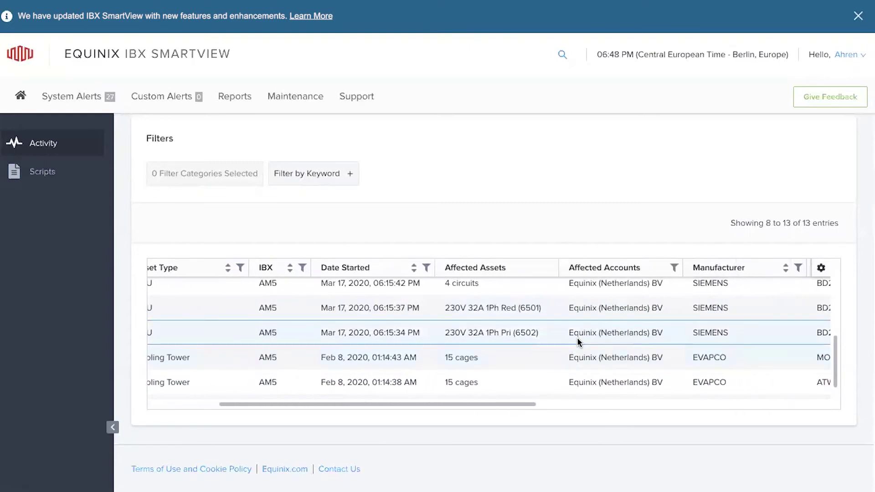
scroll(576, 339, "right", 1)
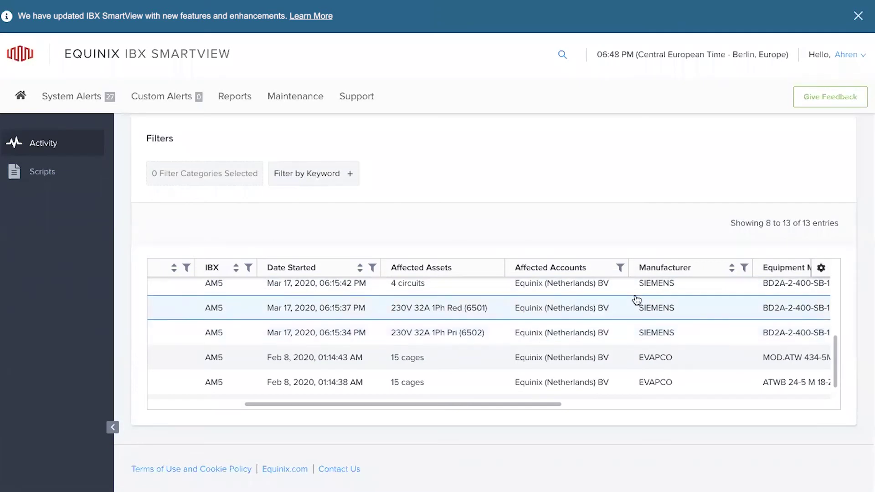
scroll(636, 300, "right", 5)
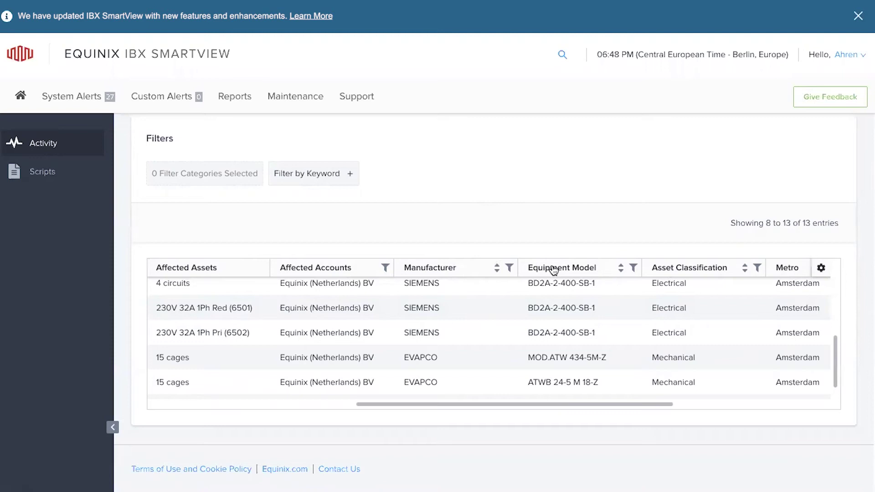
scroll(656, 267, "right", 1)
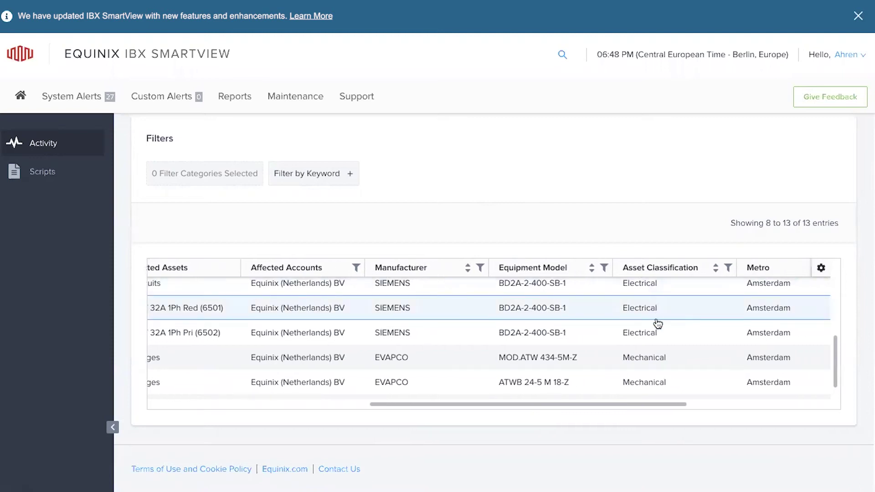
scroll(656, 342, "right", 5)
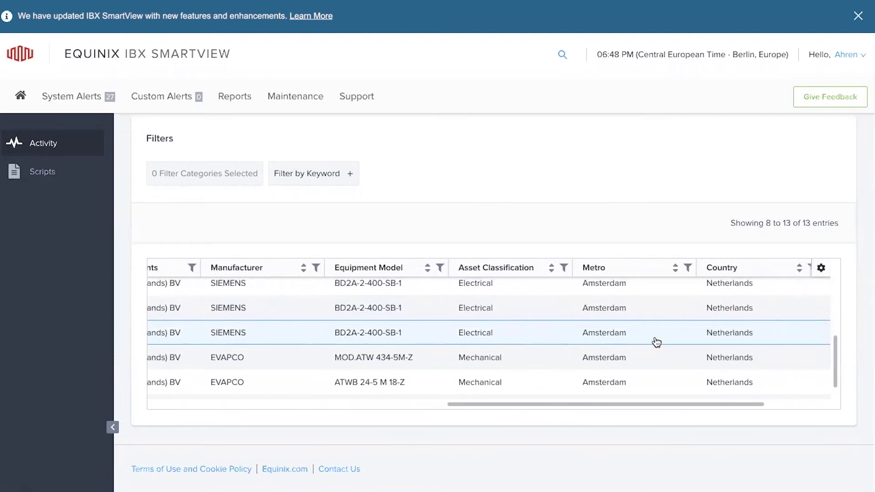
scroll(656, 341, "right", 3)
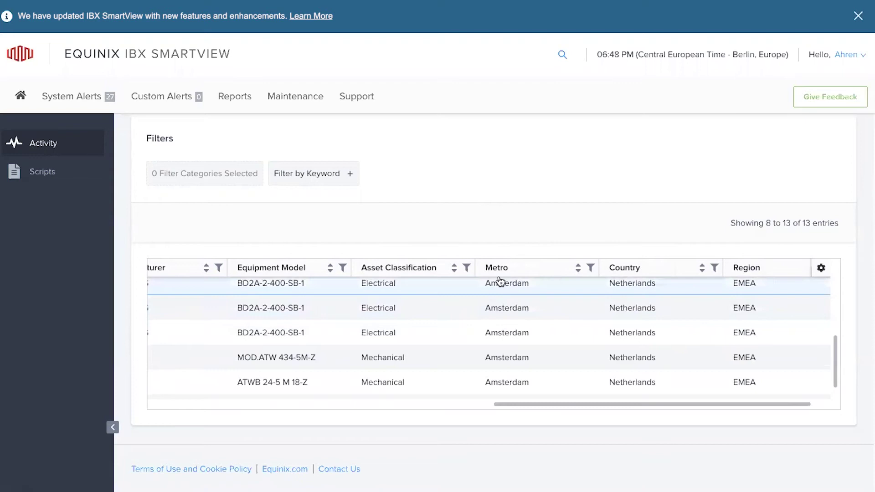
scroll(499, 280, "right", 1)
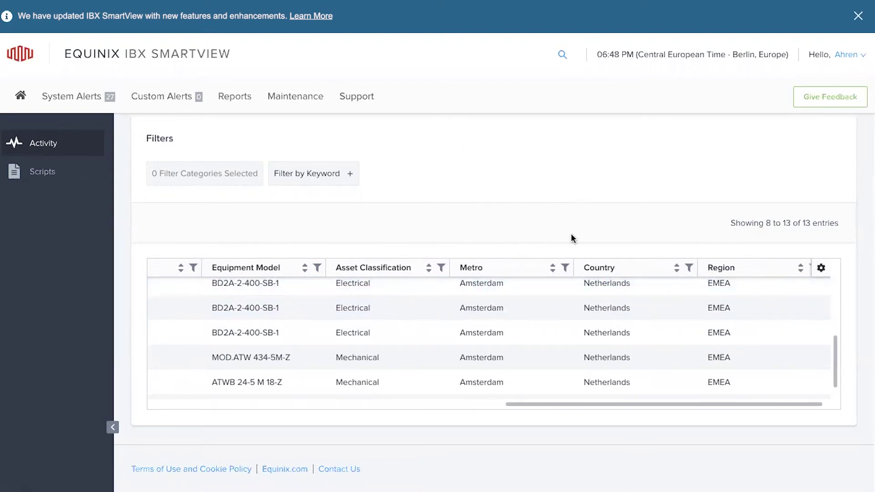
- Move the Date Started column ahead of Asset in the maintenance table and apply the new column order
left_click(820, 268)
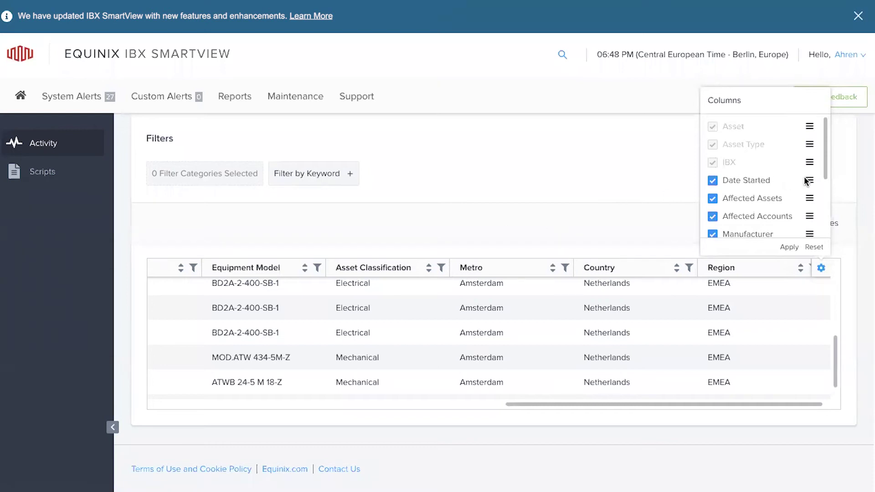
left_click_drag(810, 181, 809, 122)
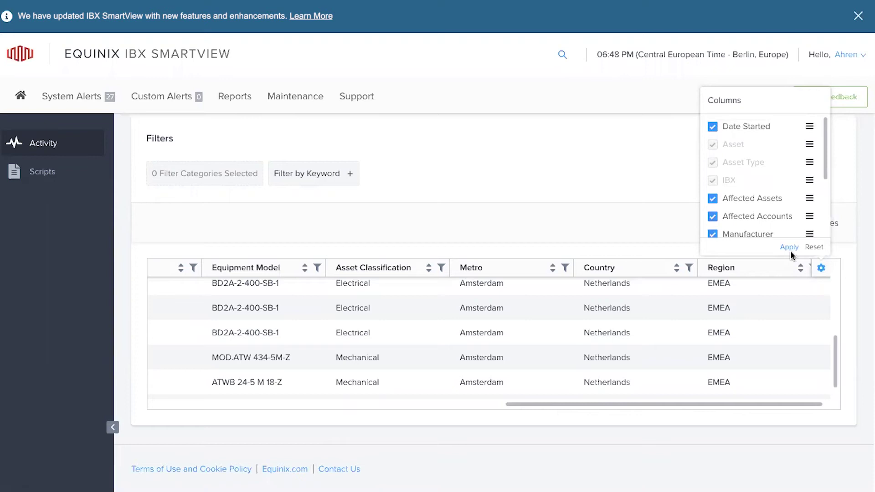
left_click(790, 248)
scroll(670, 361, "left", 10)
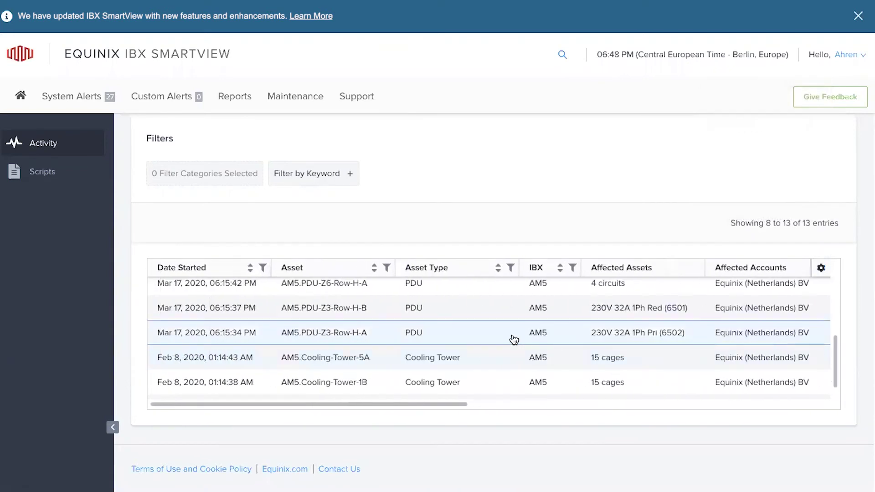
scroll(512, 338, "up", 3)
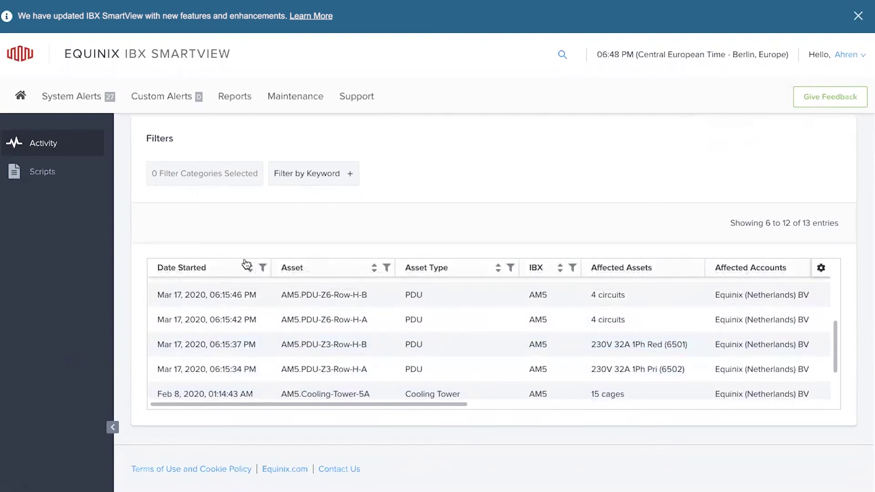
- Reset the maintenance table's columns to their default order and apply it
left_click(820, 267)
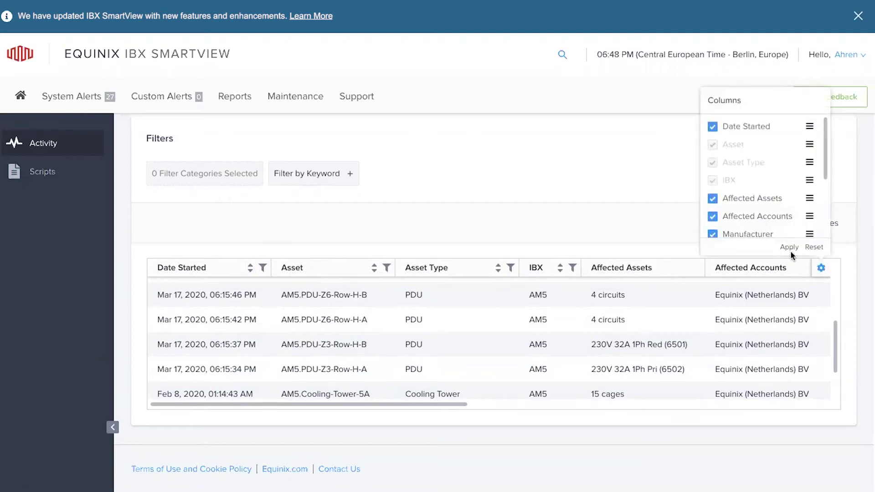
left_click(809, 248)
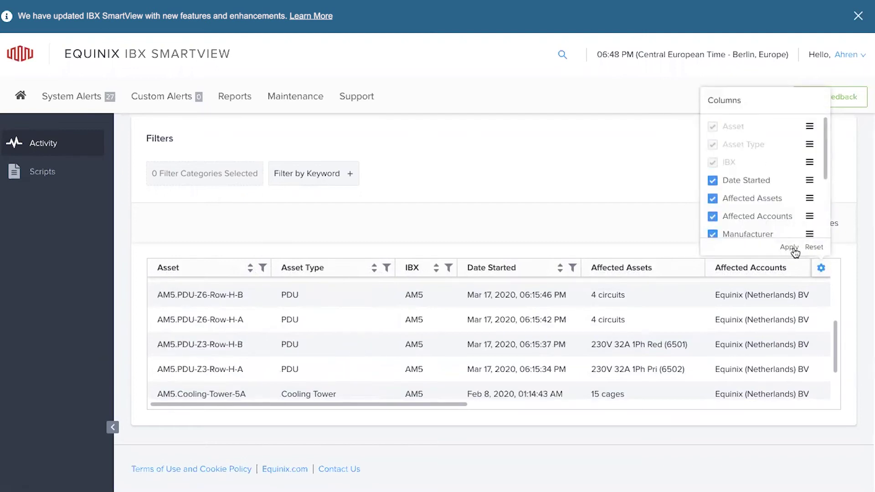
left_click(789, 247)
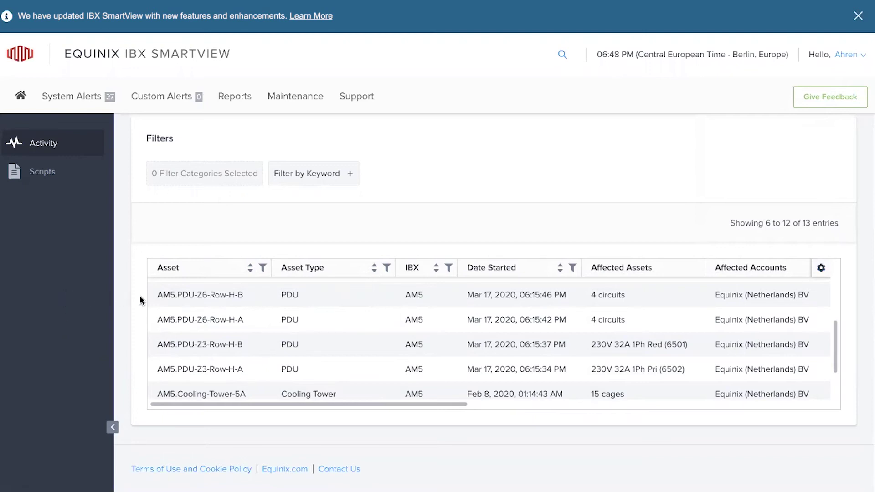
- Open the AM5.PDU-Z6-Row-H-B maintenance event and review the affected circuits of Equinix (Netherlands) BV
left_click(195, 302)
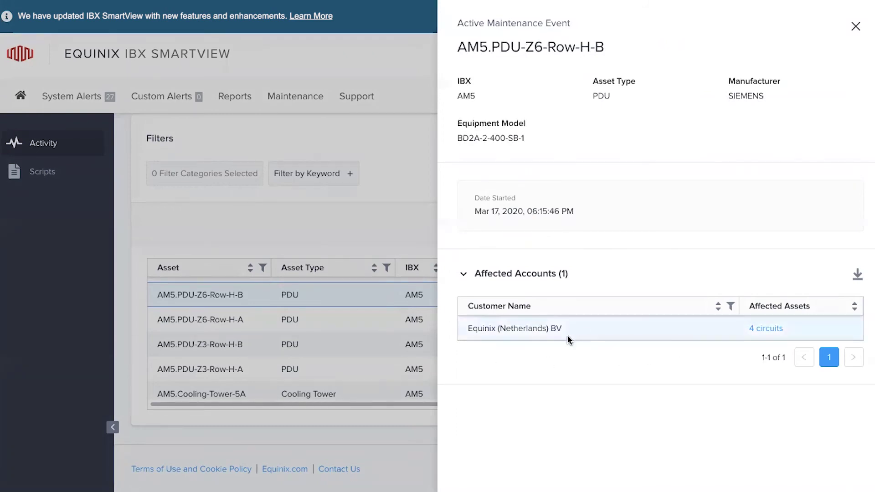
left_click(765, 327)
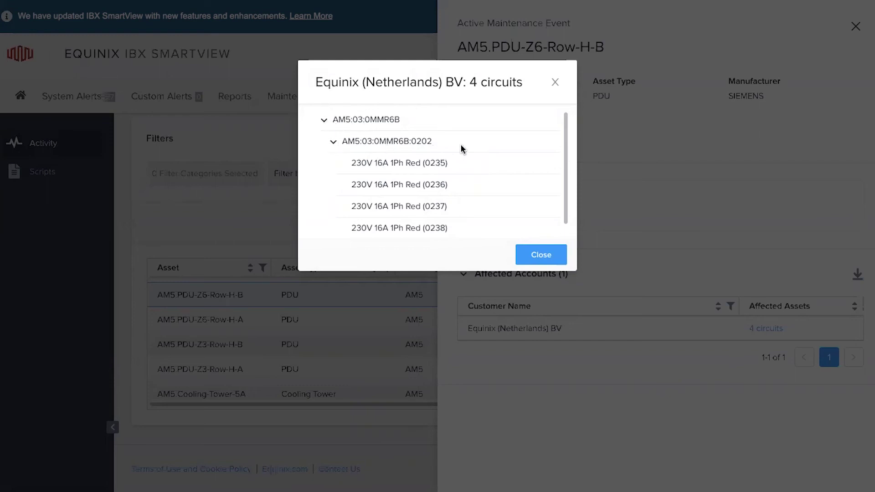
scroll(357, 157, "down", 1)
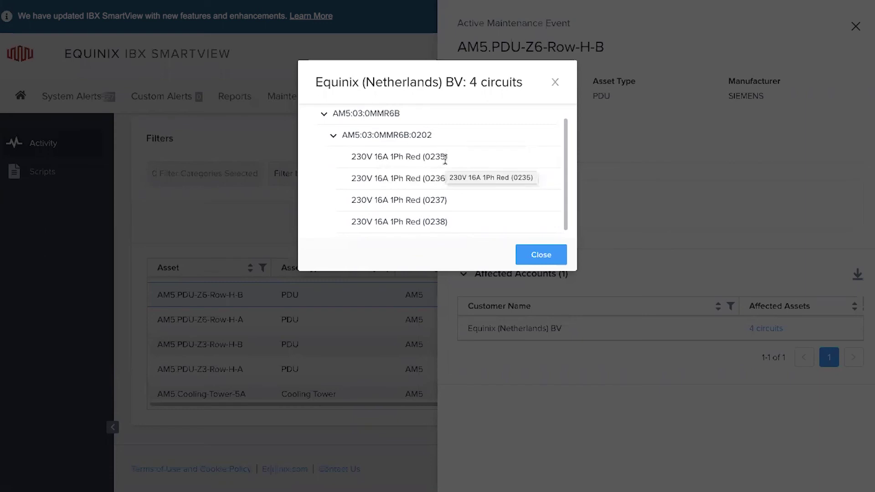
left_click(532, 255)
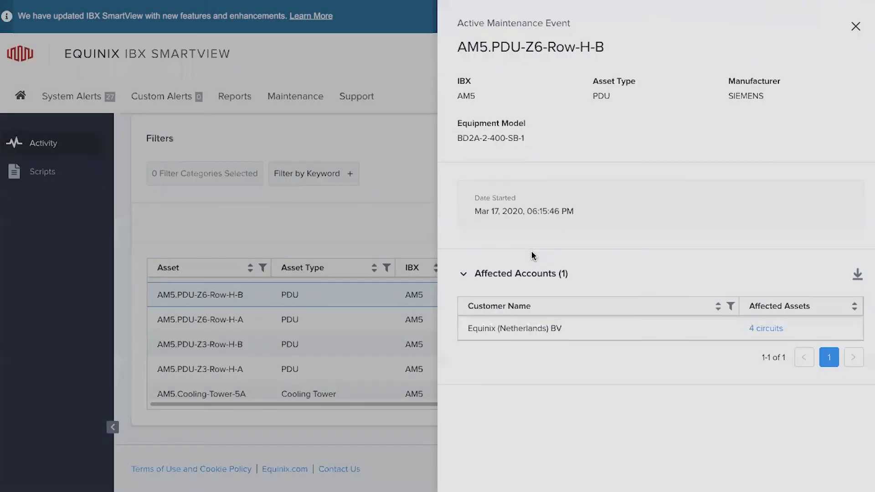
- Collapse the event's Affected Accounts section and expand it again
left_click(577, 274)
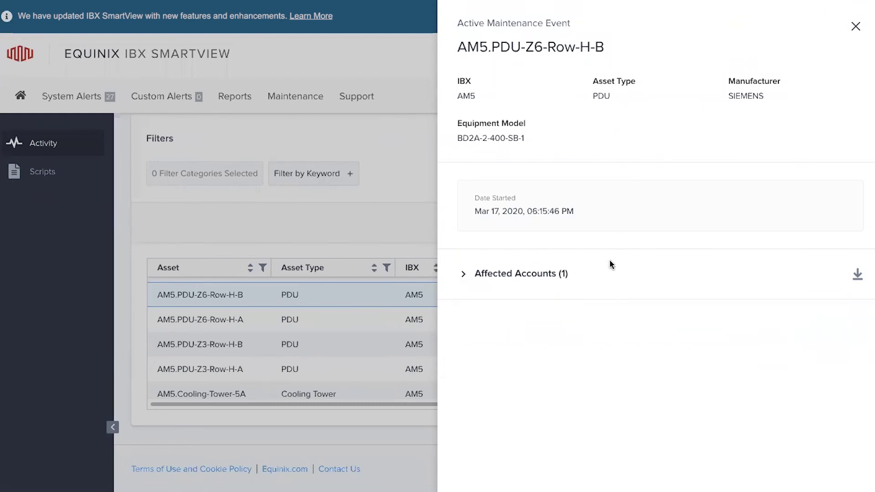
left_click(554, 274)
left_click(463, 274)
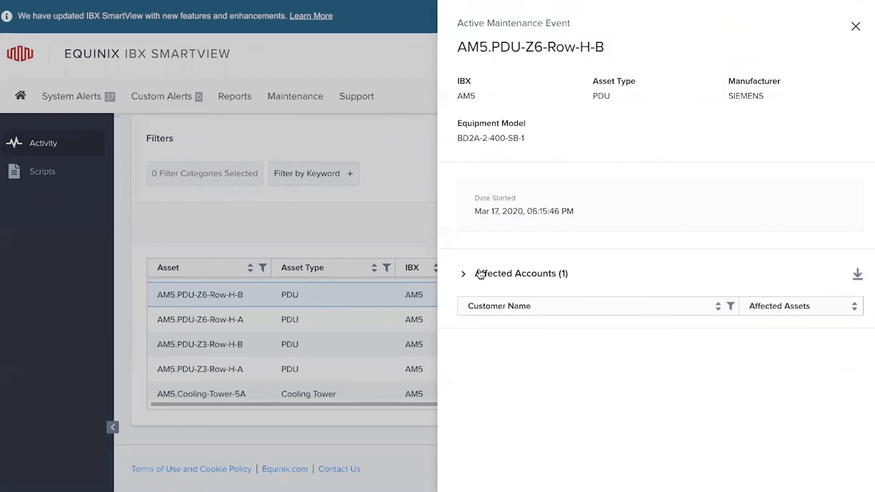
left_click(479, 274)
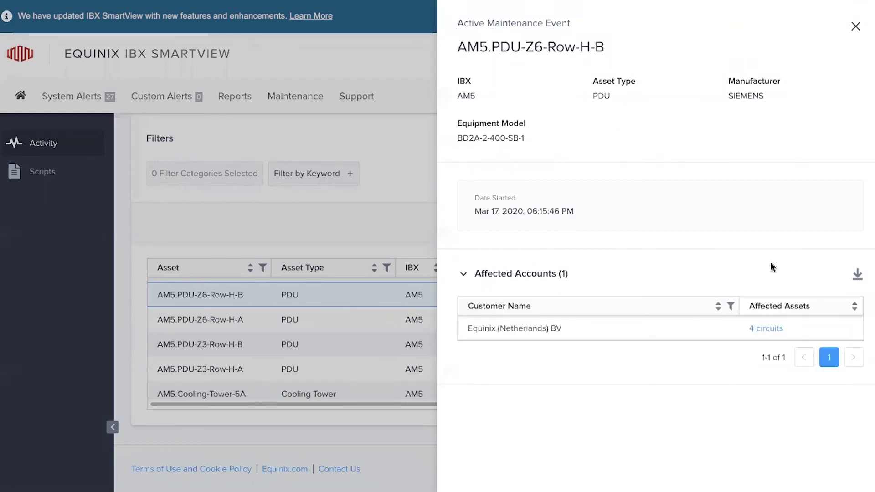
- Download the event's affected accounts list, then close the event details and dismiss the download notice
left_click(858, 276)
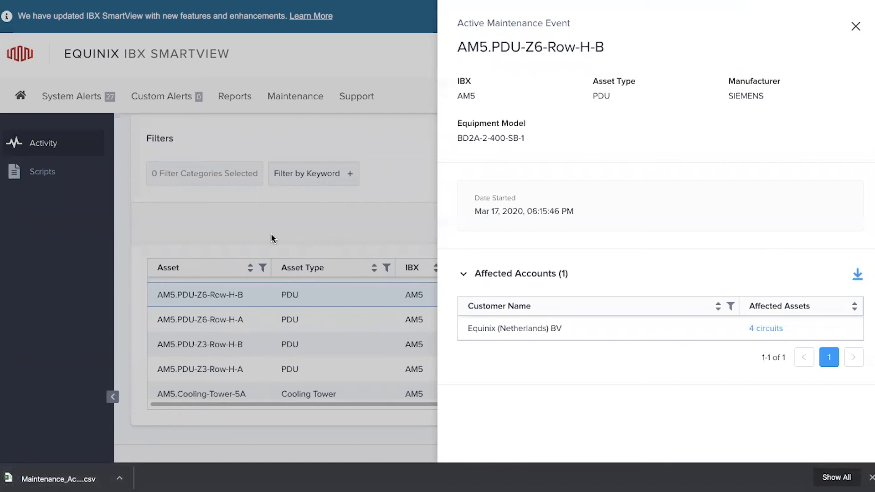
left_click(189, 236)
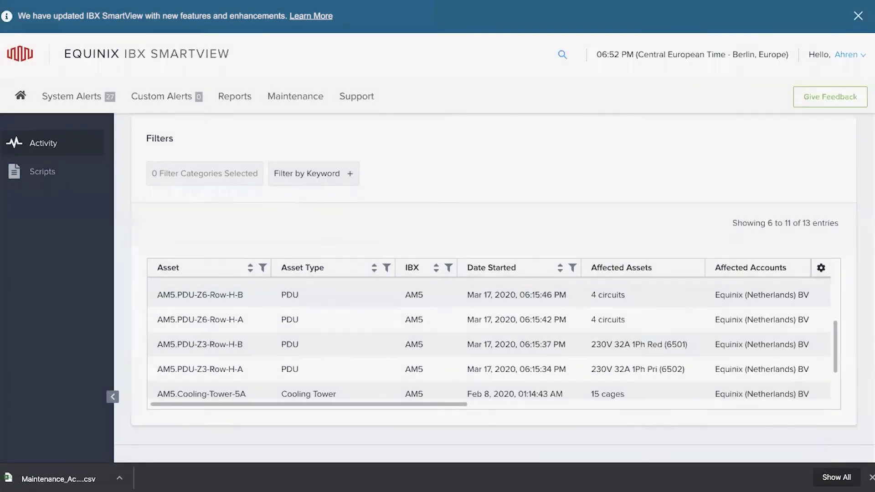
left_click(871, 477)
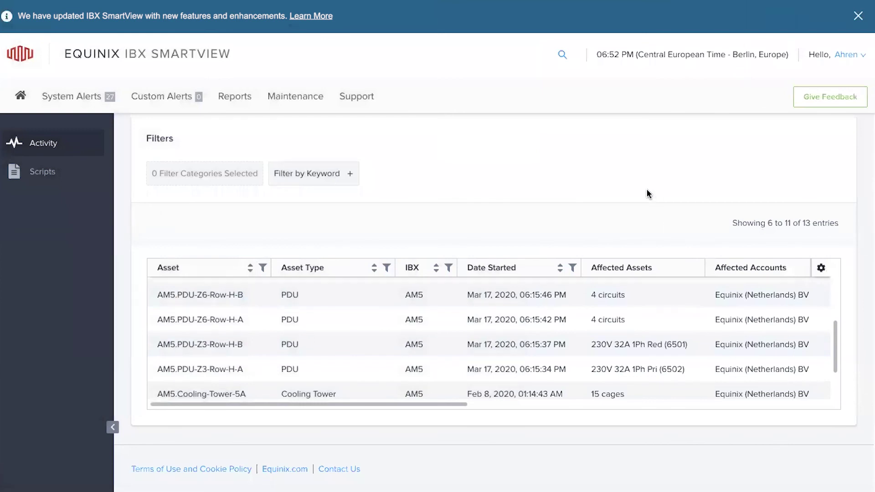
- Filter the maintenance activity table by asset type to show only PDU entries
scroll(647, 190, "up", 2)
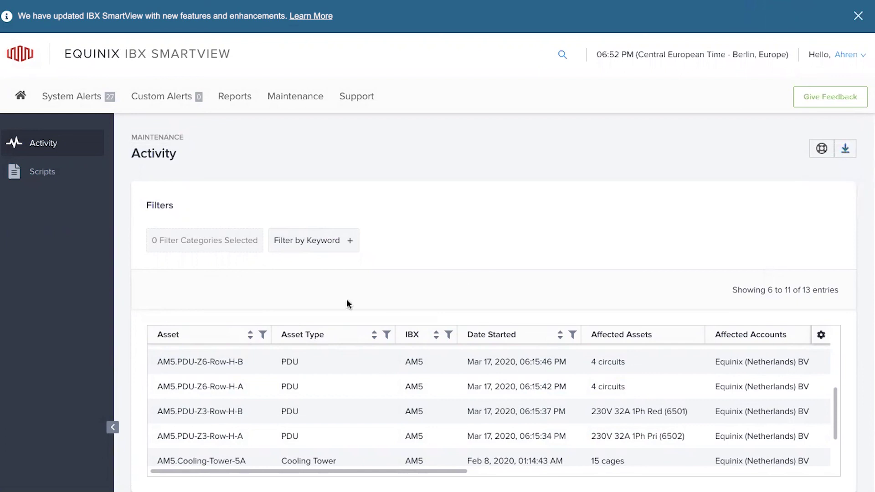
left_click(387, 334)
left_click(278, 453)
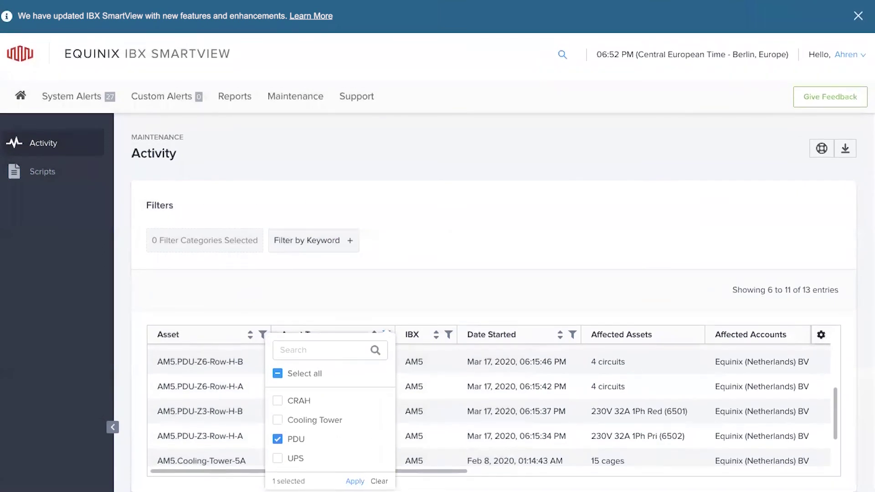
left_click(355, 481)
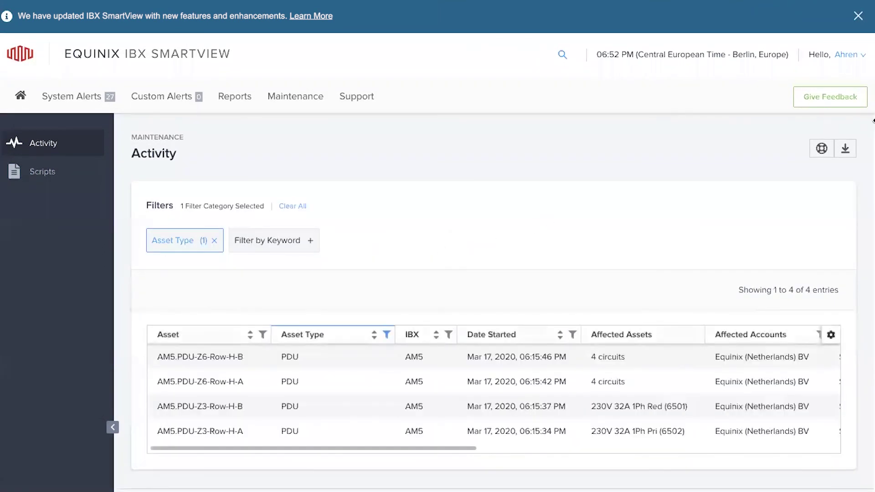